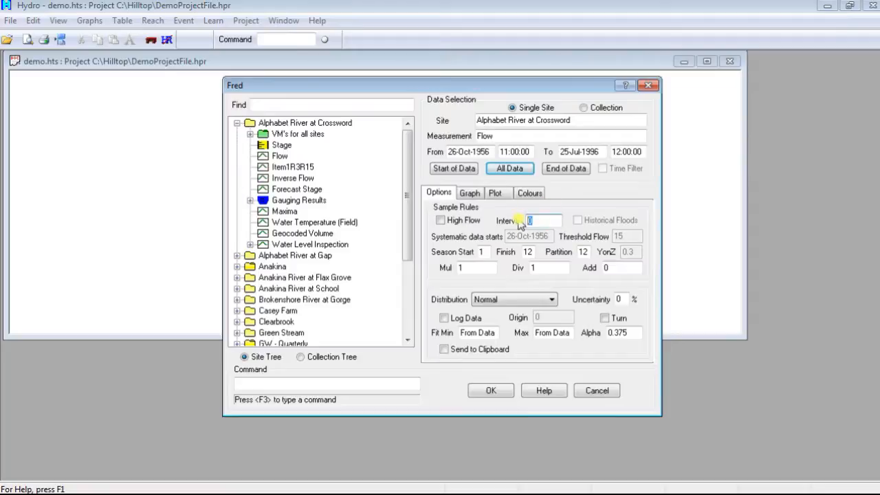
- Set the sample interval to 7 days and choose the Gumbel distribution for the Alphabet River at Crossword flow
type("7 days")
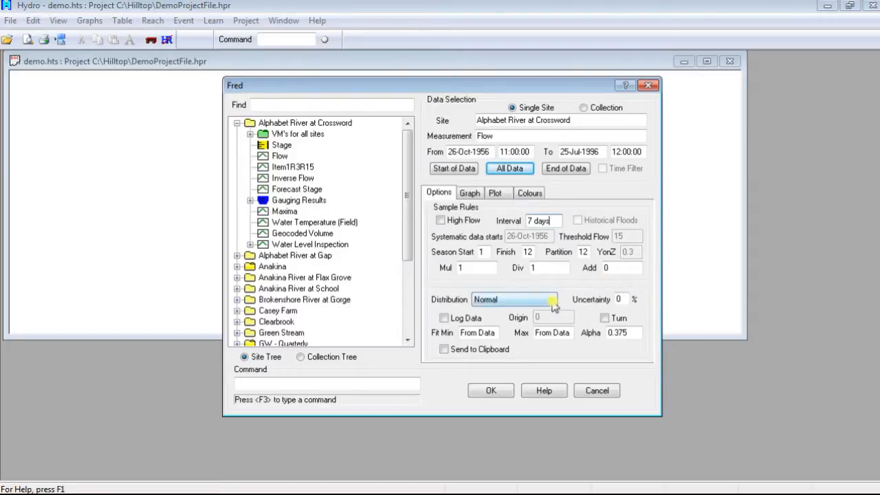
left_click(553, 305)
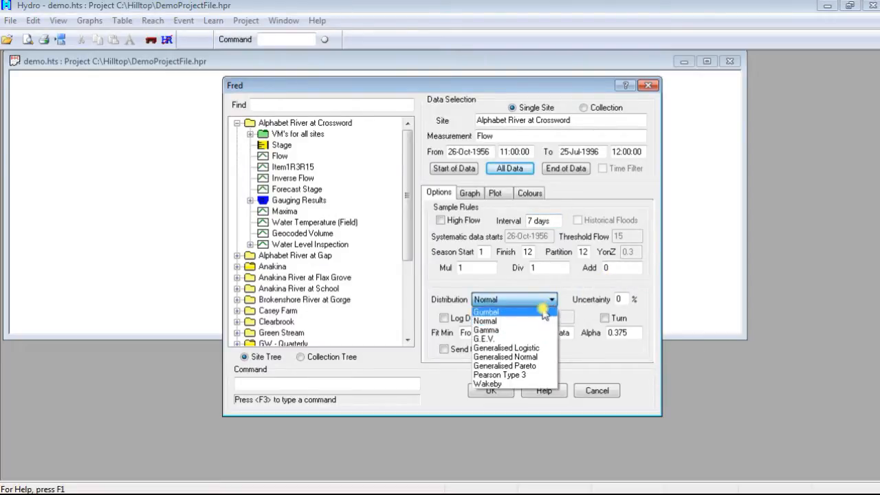
left_click(523, 312)
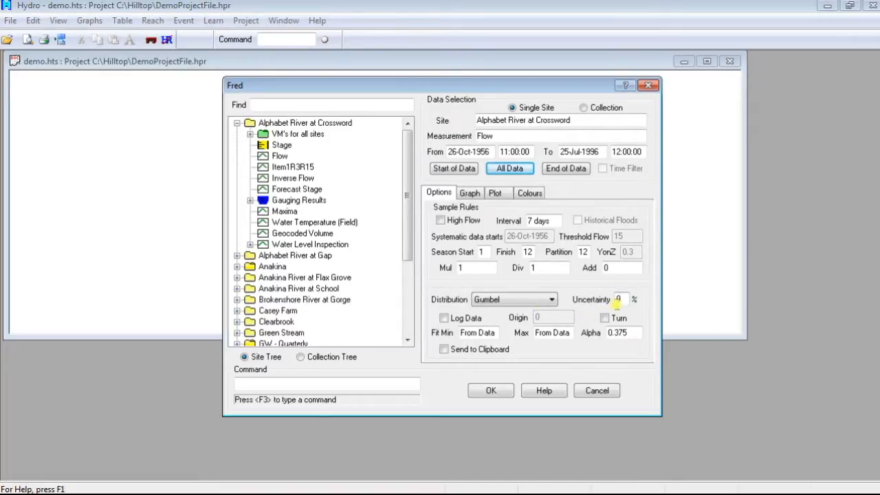
- Set the uncertainty to 10 % and Alpha to 0.44, and run the distribution fit
double_click(618, 300)
type("10")
left_click_drag(631, 333, 589, 333)
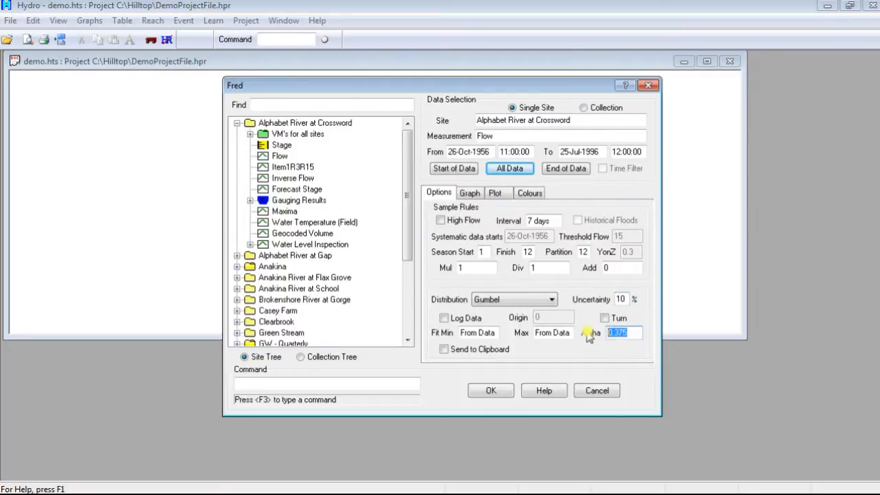
type("0.44")
left_click(491, 389)
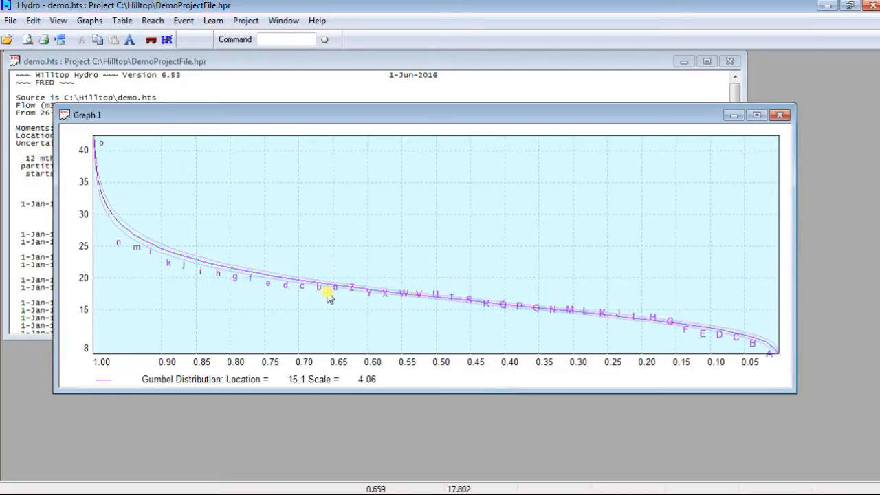
- Reopen the Fred distribution fit, change the graph's horizontal scale to Gumbel, and rerun it
left_click(183, 21)
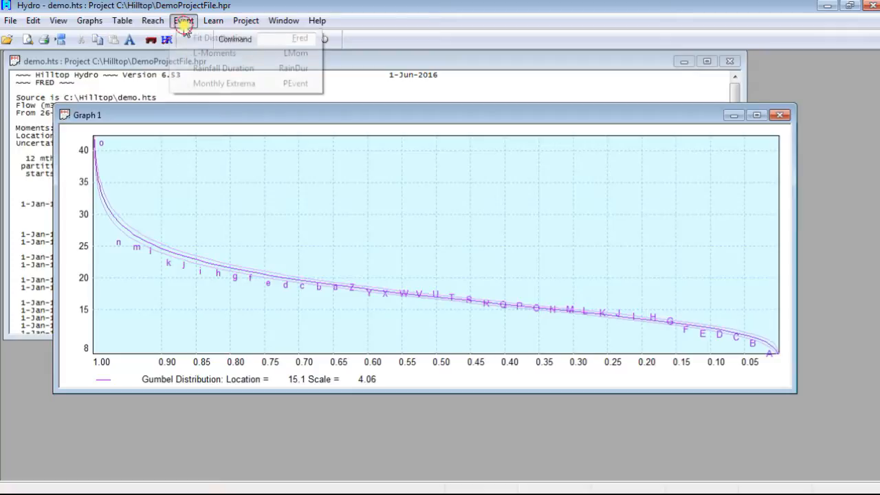
left_click(218, 37)
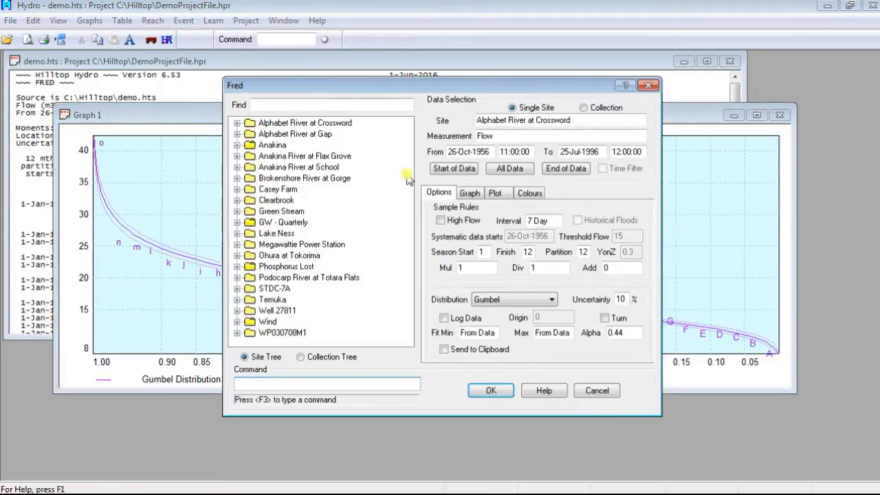
left_click(474, 195)
left_click(495, 215)
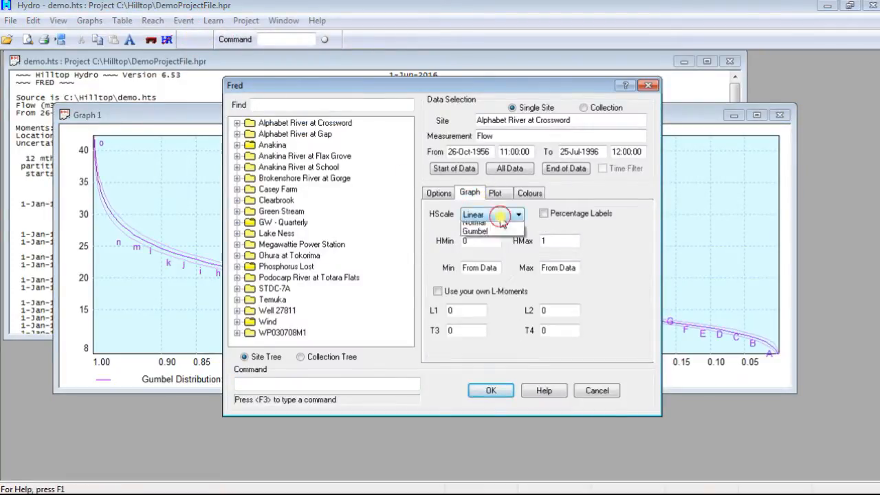
left_click(507, 255)
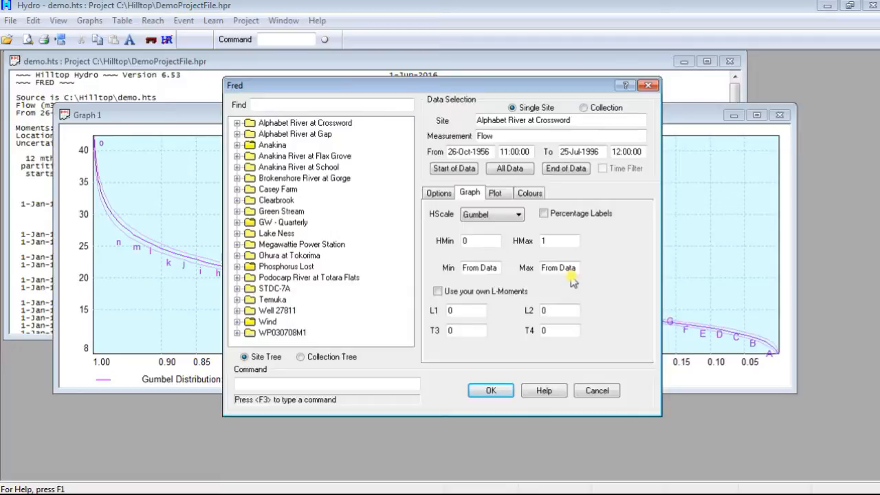
left_click(488, 391)
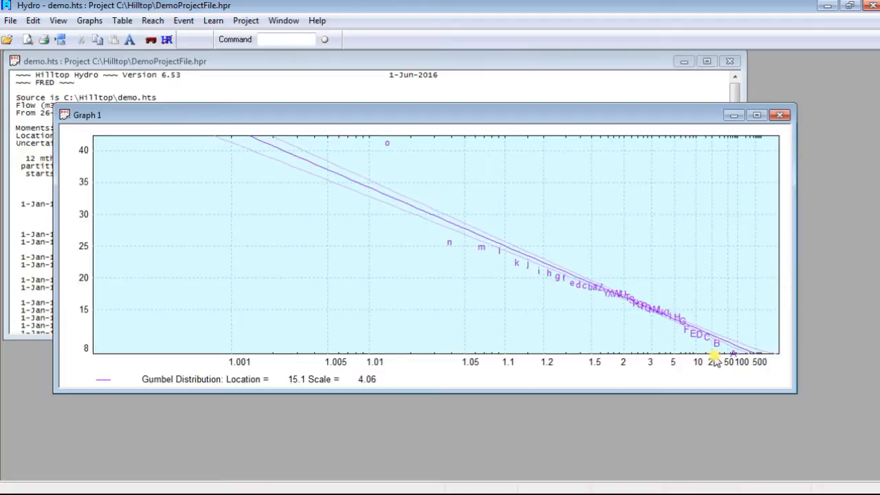
- Minimize the graph, maximize the text report, and examine the low-flow values around the 20-year return period
left_click(733, 115)
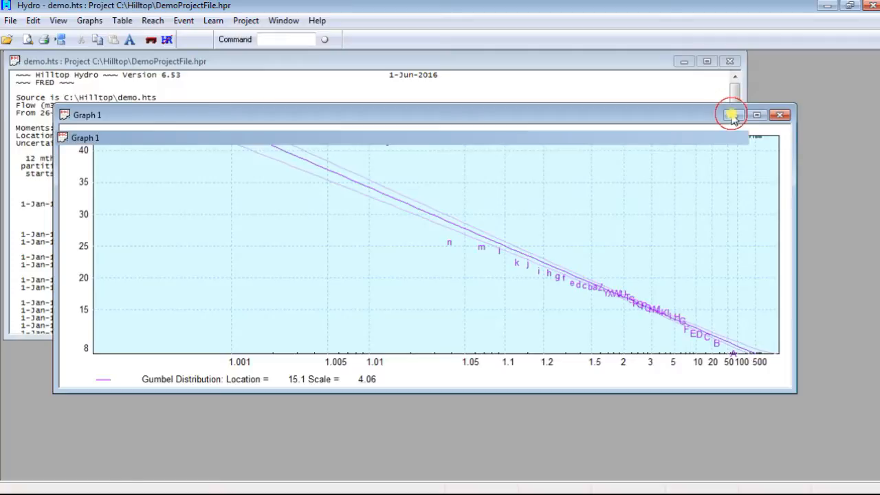
left_click(707, 61)
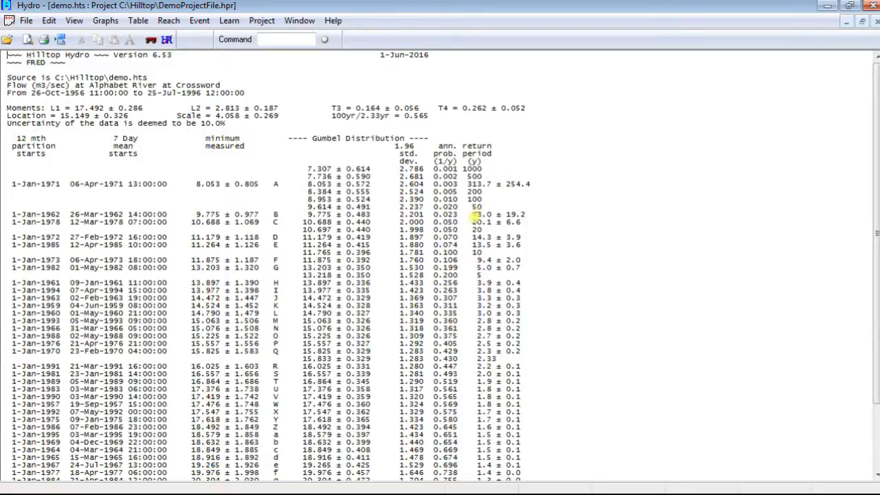
left_click_drag(8, 221, 530, 220)
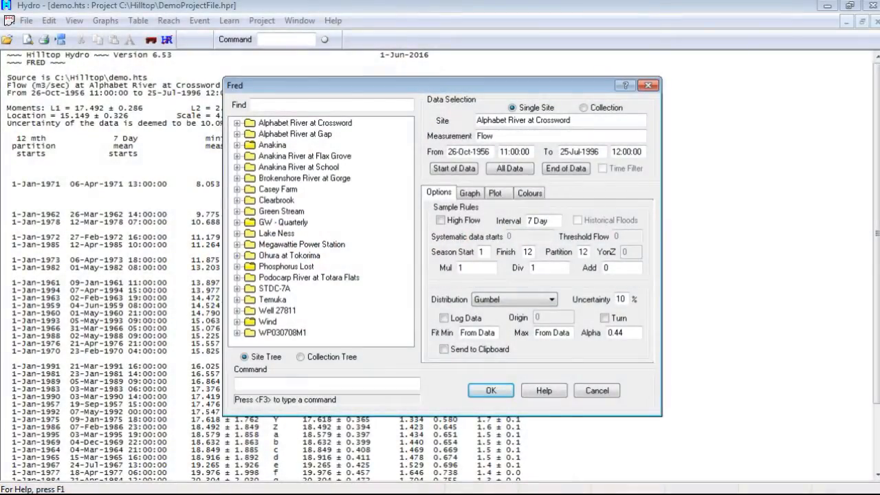
- Enable High Flow sampling in the Fred distribution fit and set the interval to 0
left_click(441, 220)
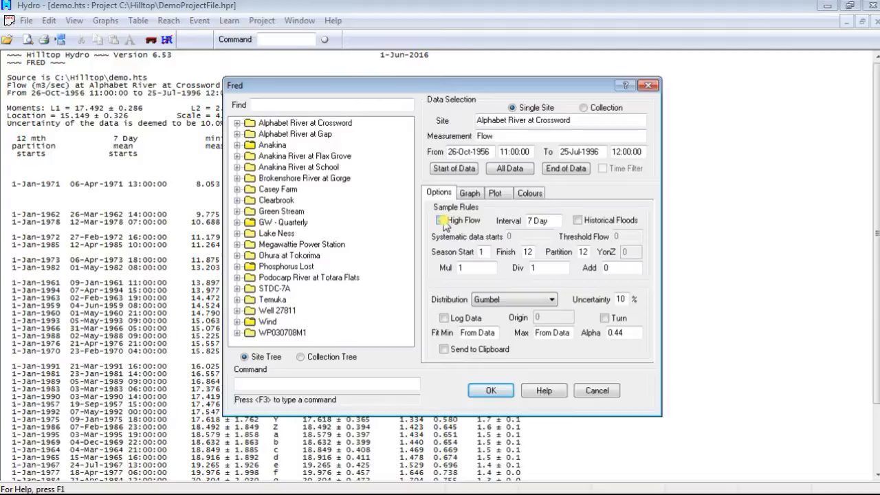
left_click(442, 221)
left_click_drag(559, 221, 512, 228)
type("0")
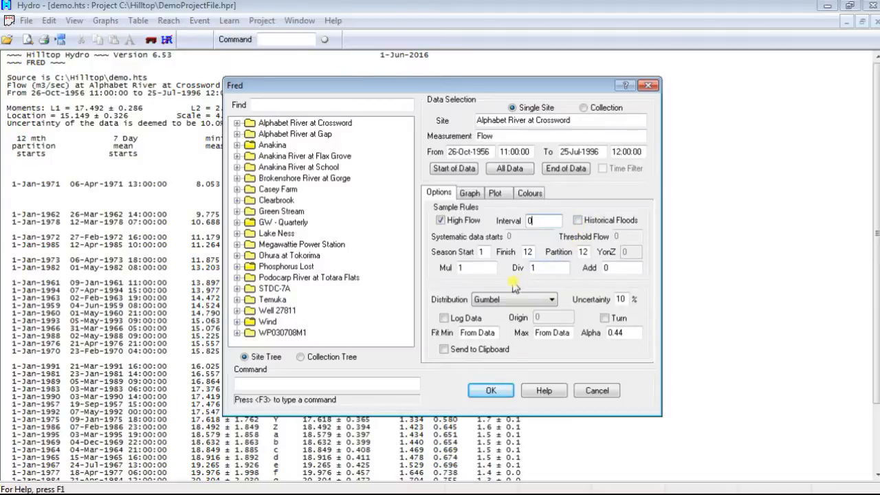
- Limit the season to start in month 7 and finish in month 9
double_click(481, 252)
type("7")
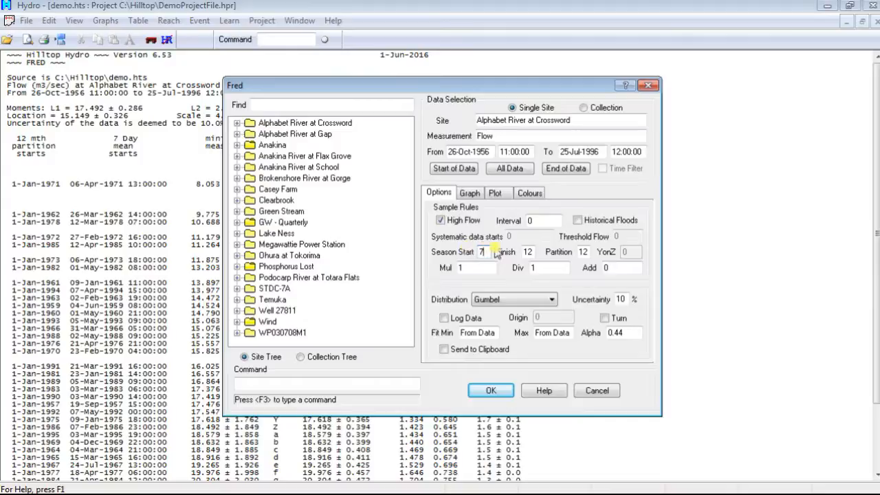
double_click(520, 251)
type("9")
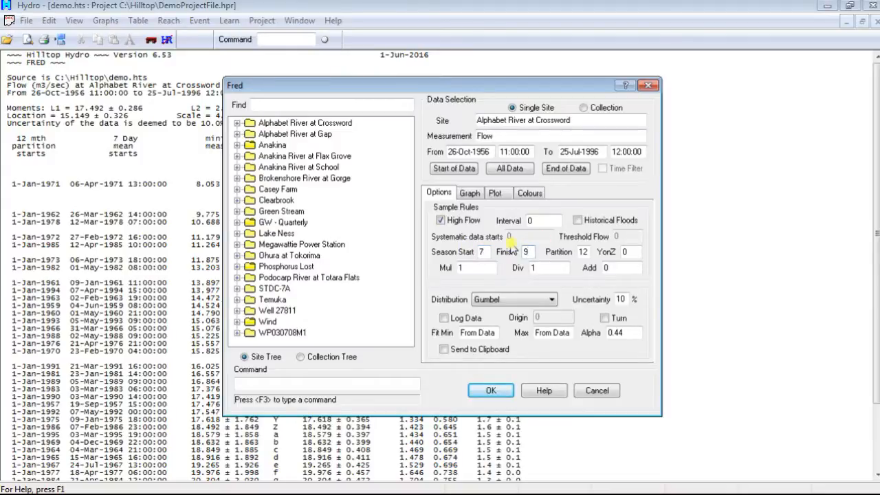
- Set the partition to 3 and the YonZ value to 0.66
double_click(582, 252)
type("1")
left_click_drag(589, 252, 569, 254)
type("3")
key("Tab")
type("0.66")
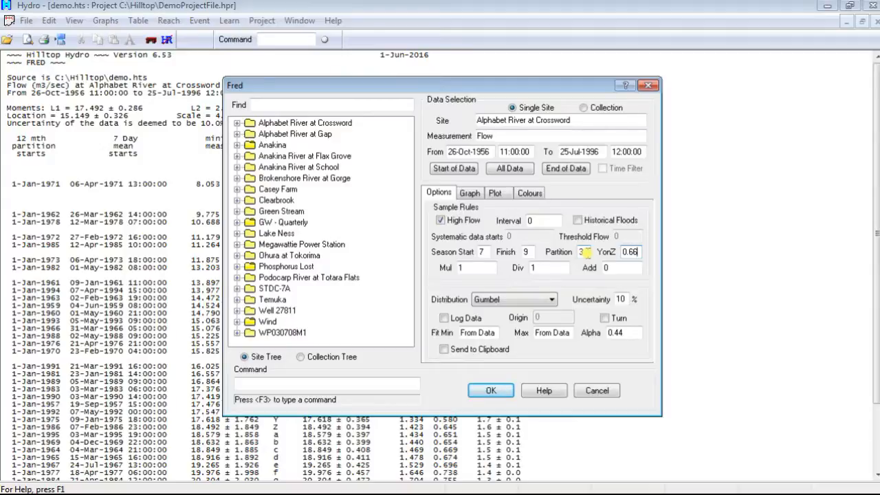
- Set the season to start in month 1 and finish in month 12, with a partition of 12
left_click_drag(488, 252, 470, 253)
type("1")
double_click(531, 251)
type("12")
left_click(584, 252)
type("12")
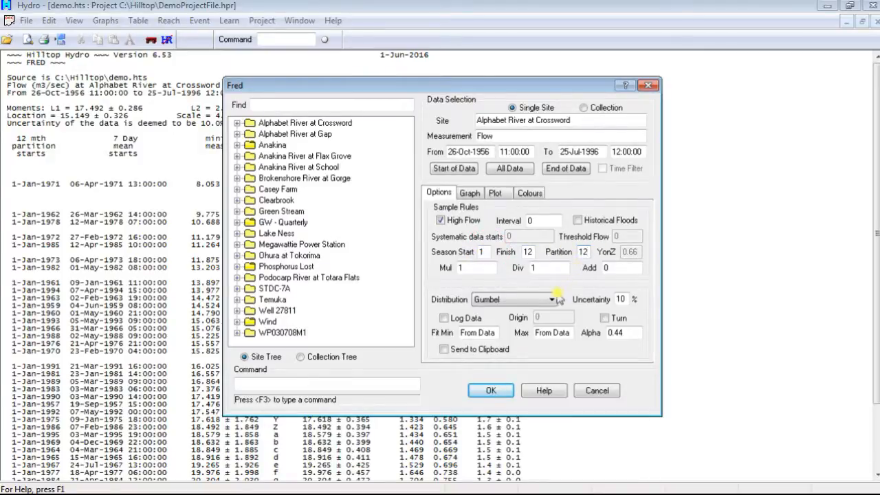
- Keep the Gumbel distribution and Alpha of 0.44, and run the high-flow fit
left_click(554, 302)
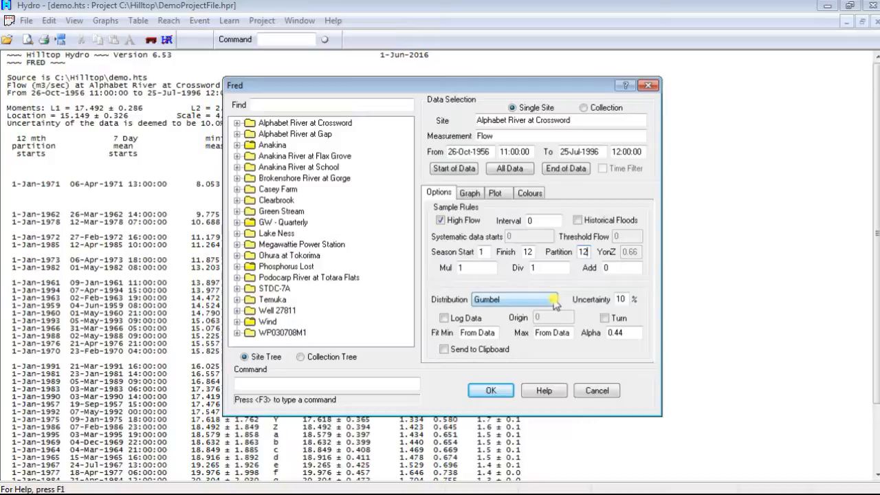
left_click(623, 334)
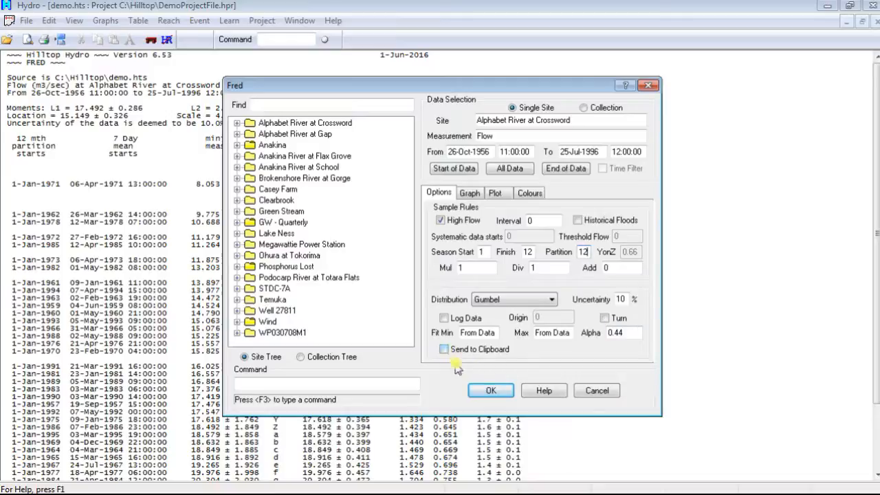
left_click(501, 394)
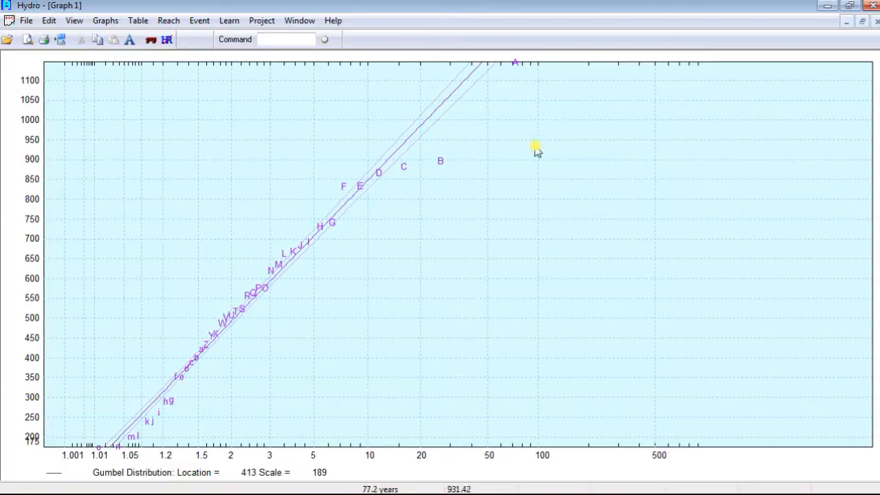
- Minimize the graph, maximize the report, and highlight the 50-year return period row of the high-flow Gumbel results
left_click(846, 23)
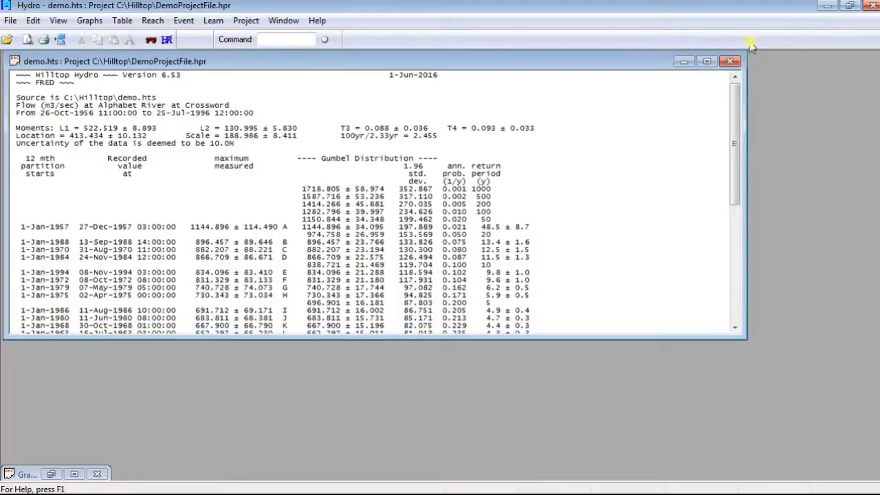
left_click(706, 62)
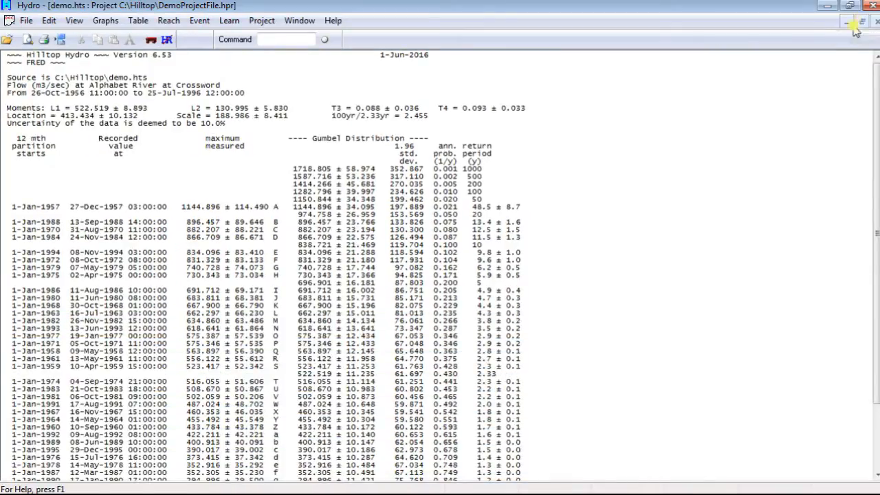
left_click(493, 198)
left_click_drag(493, 198, 256, 196)
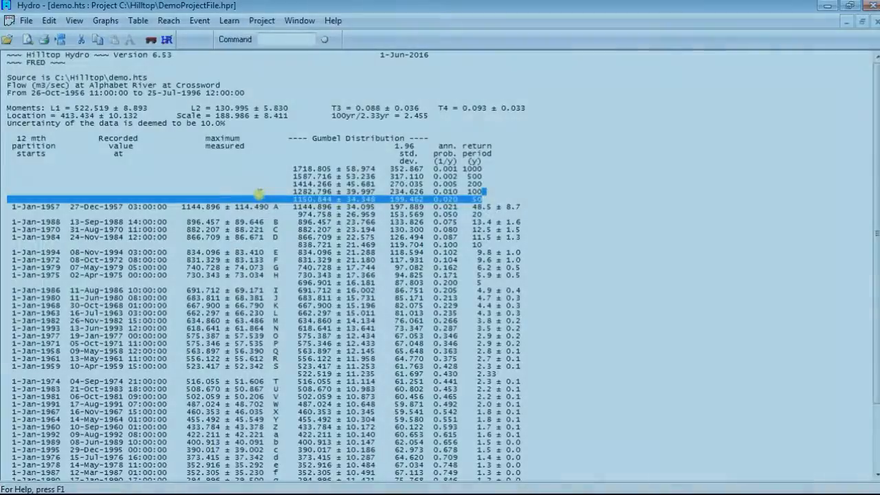